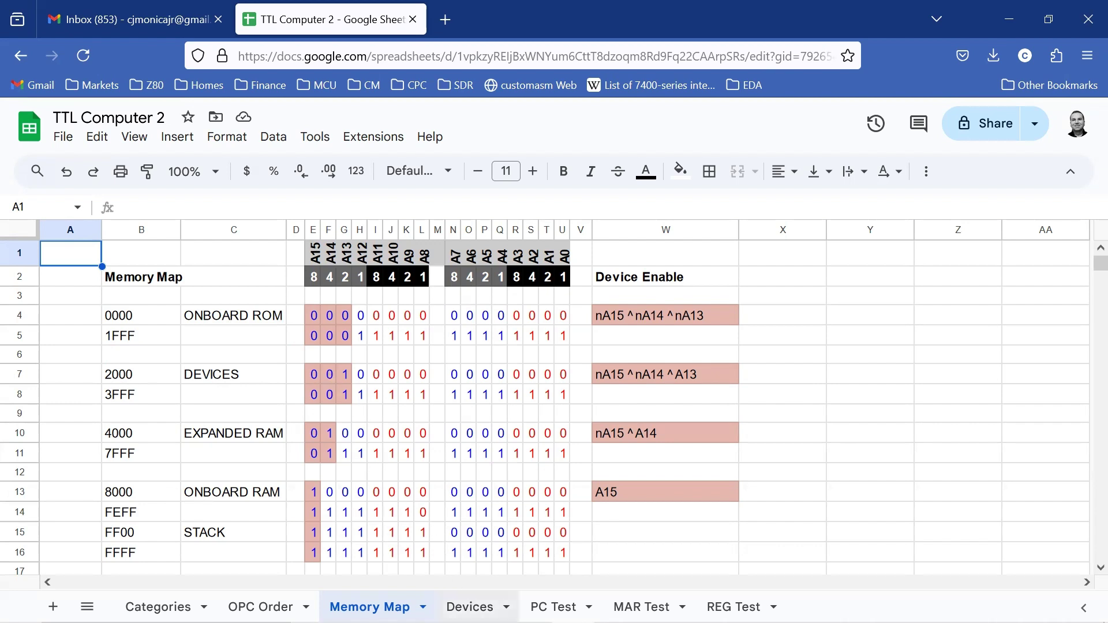
# Examine the address bits and device enable logic on the Devices and Memory Map sheets.
pyautogui.click(469, 607)
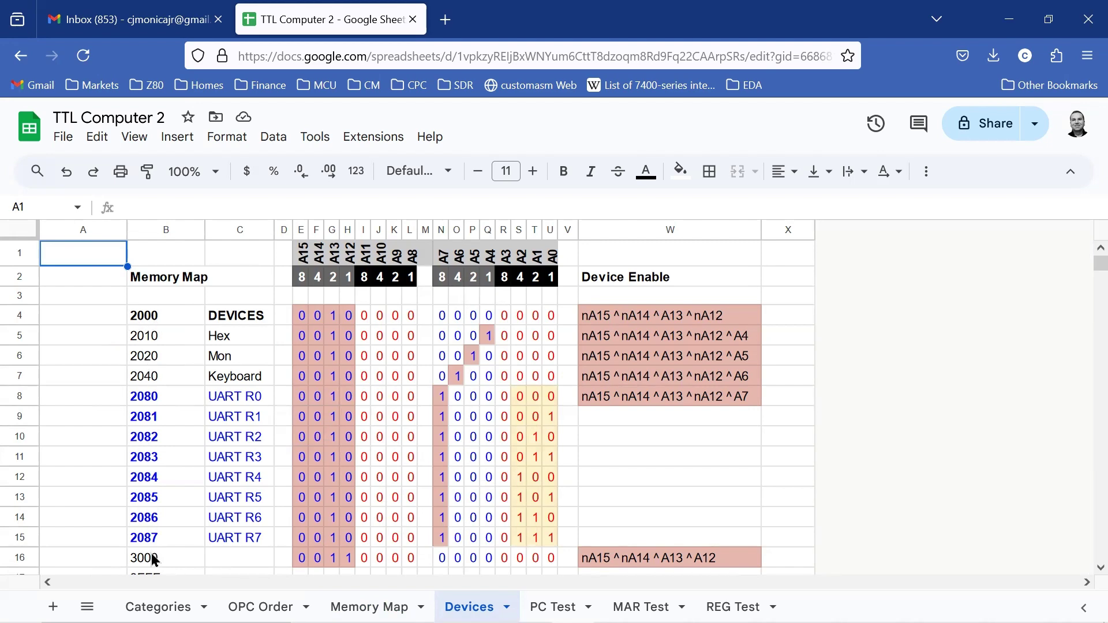
pyautogui.scroll(-2, 152, 563)
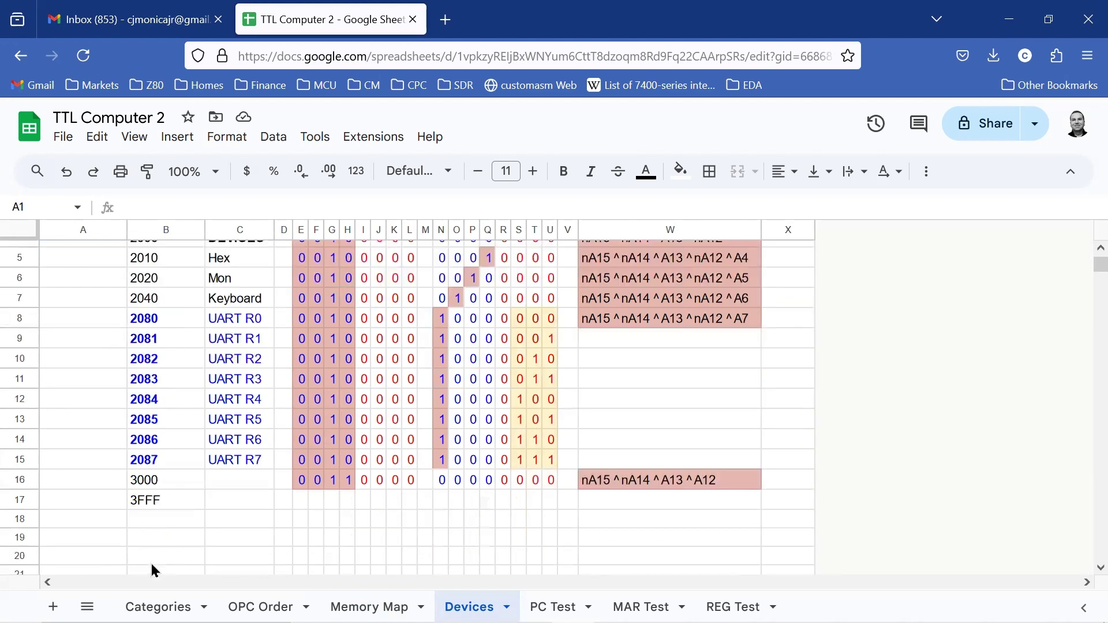
pyautogui.scroll(2, 155, 502)
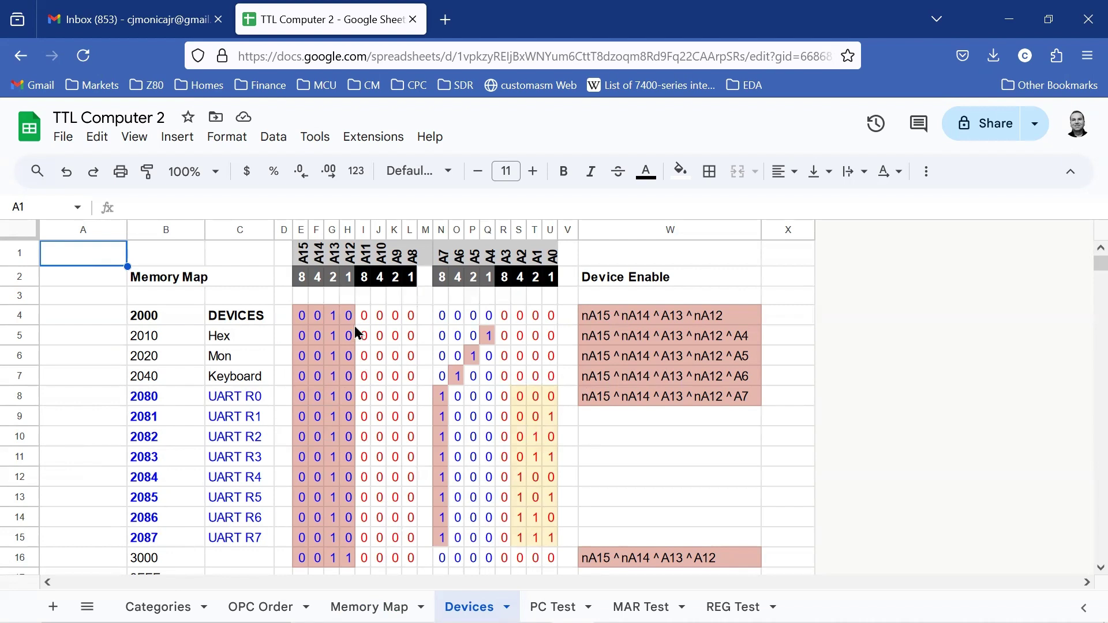
pyautogui.click(365, 594)
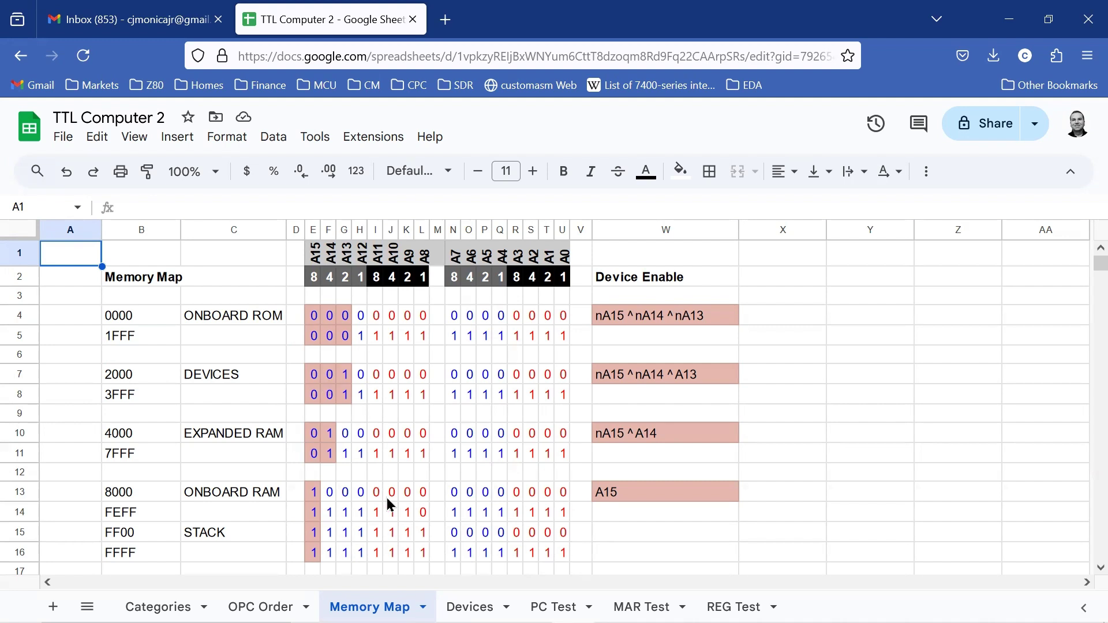
pyautogui.click(470, 607)
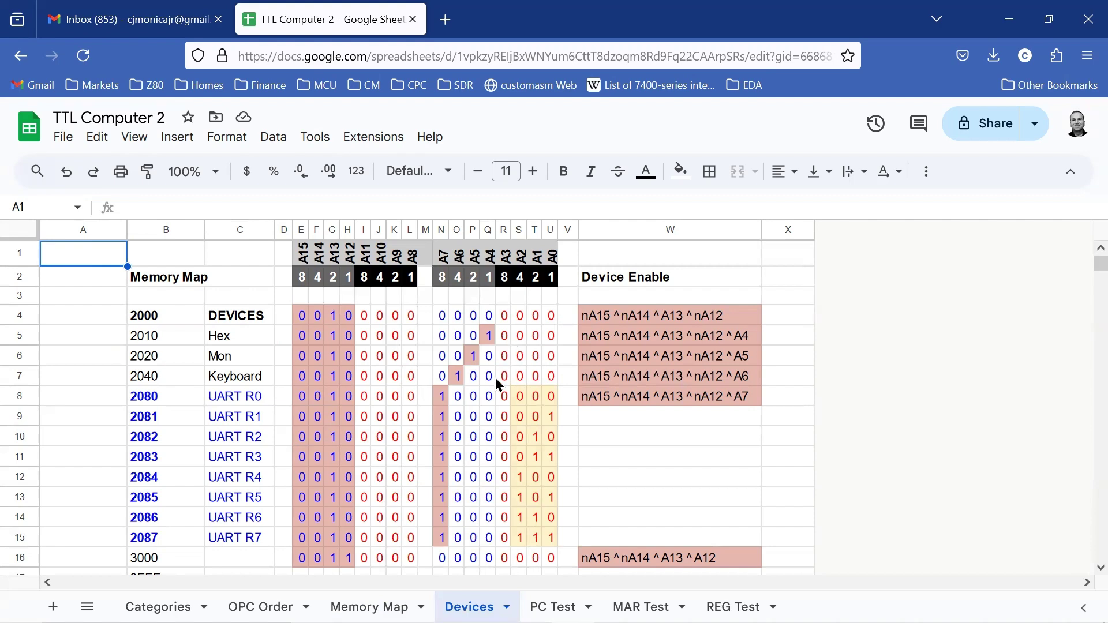
# Switch to Digital, start simulating ttlcpu2.dig, and toggle the input feeding the 7404 low to run the memory check, then back high.
pyautogui.hotkey('alt', 'Tab')
pyautogui.hotkey('alt', 'Tab')
pyautogui.hotkey('alt', 'Tab')
pyautogui.hotkey('alt', 'Tab')
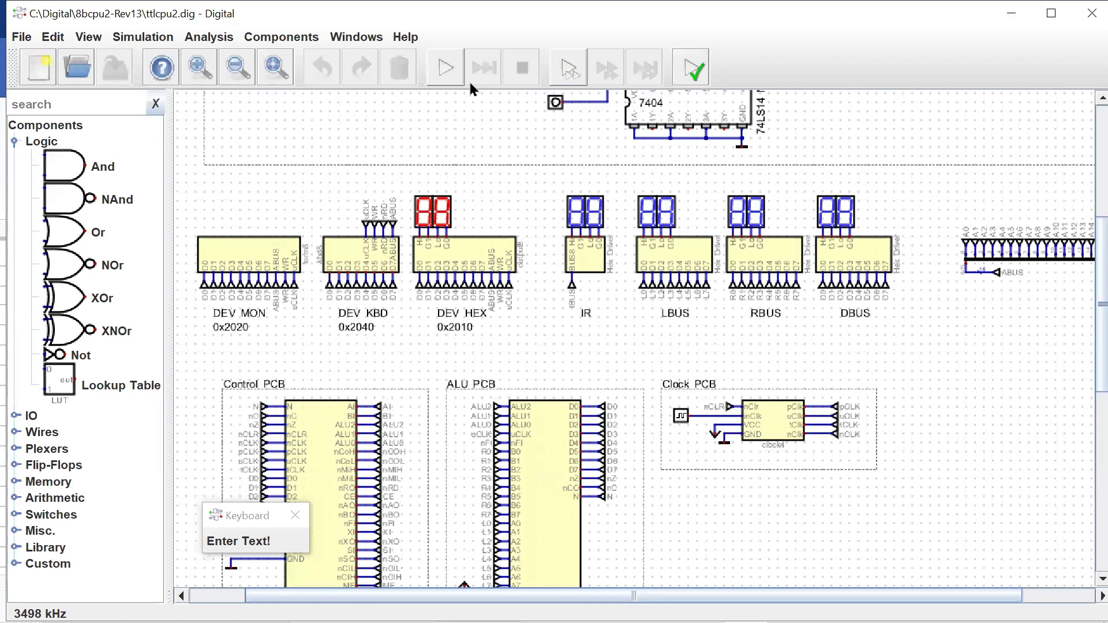
pyautogui.click(446, 70)
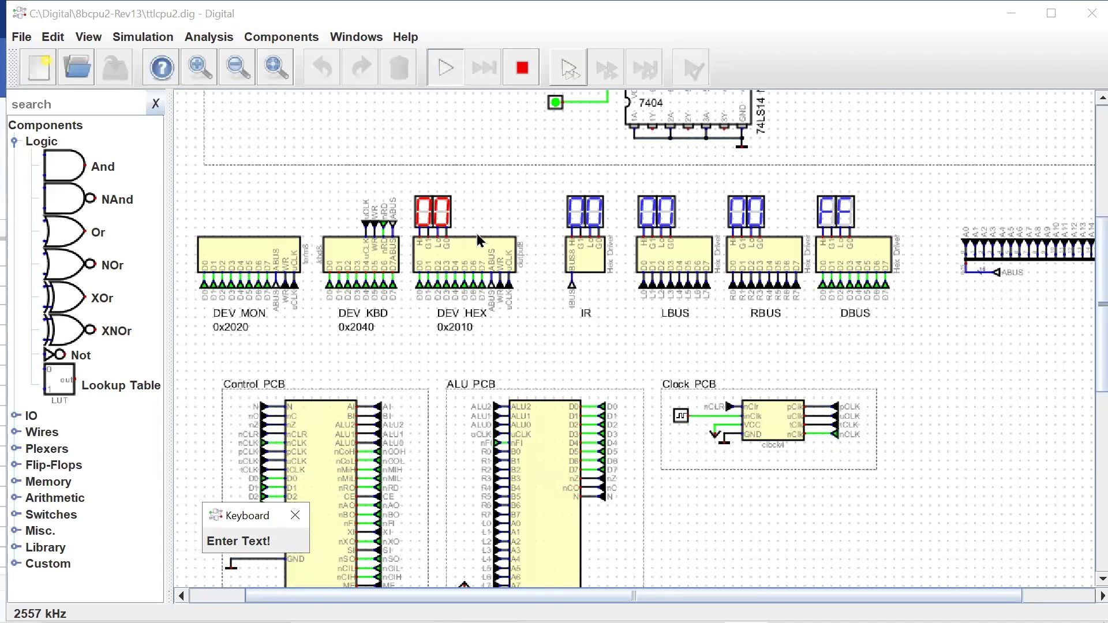
pyautogui.click(556, 102)
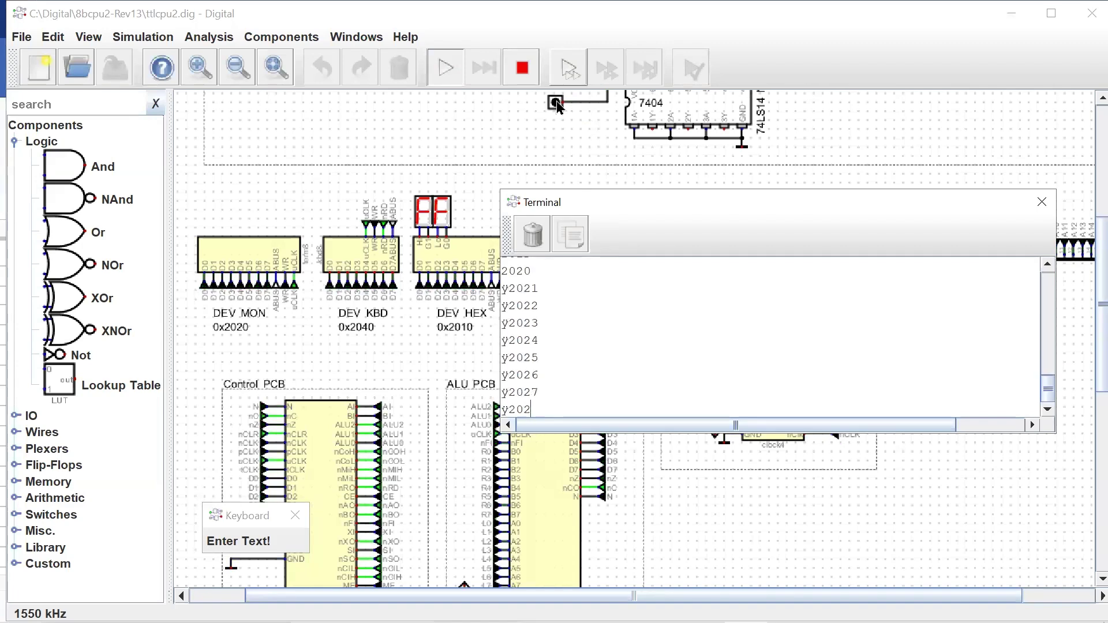
pyautogui.click(556, 101)
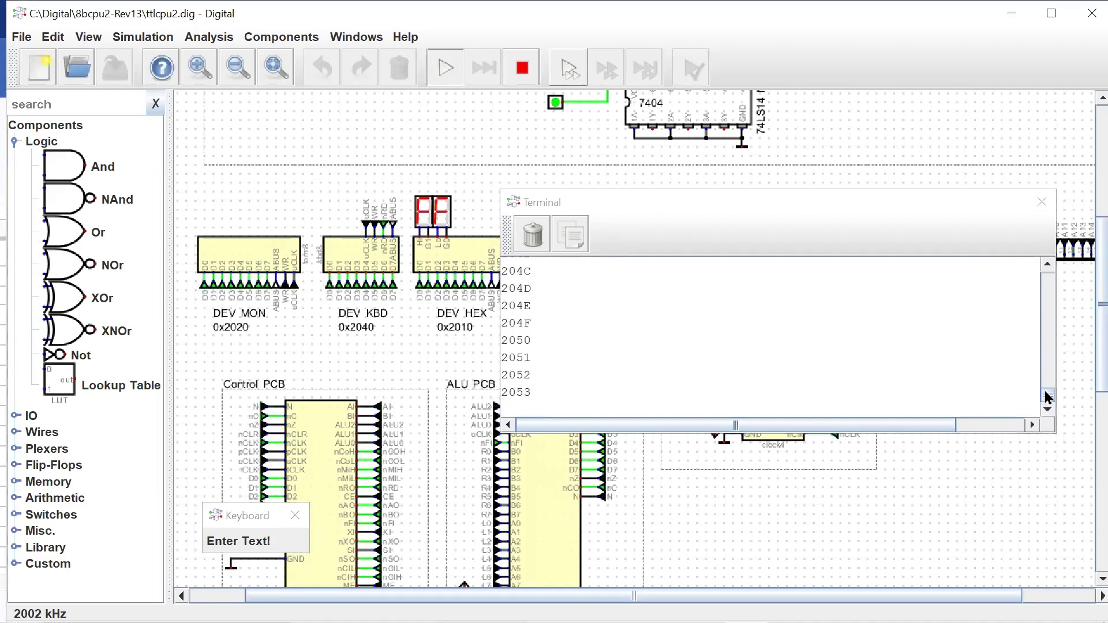
# Review the memory check listing in the Terminal from about address 200A through 2045.
pyautogui.moveTo(1047, 394); pyautogui.dragTo(1049, 278)
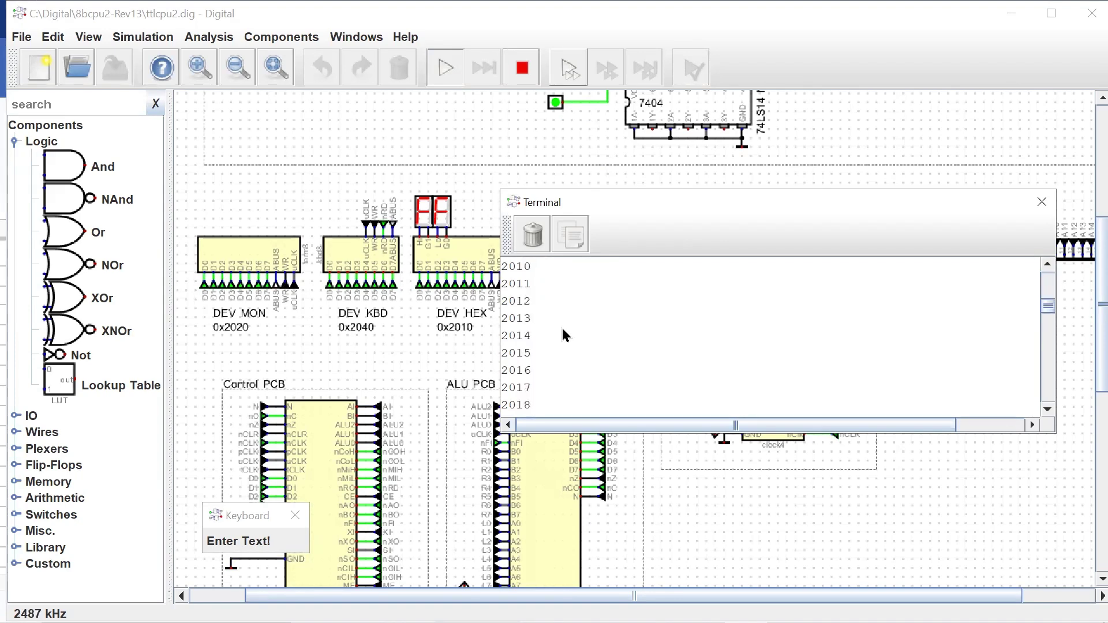
pyautogui.scroll(2, 564, 335)
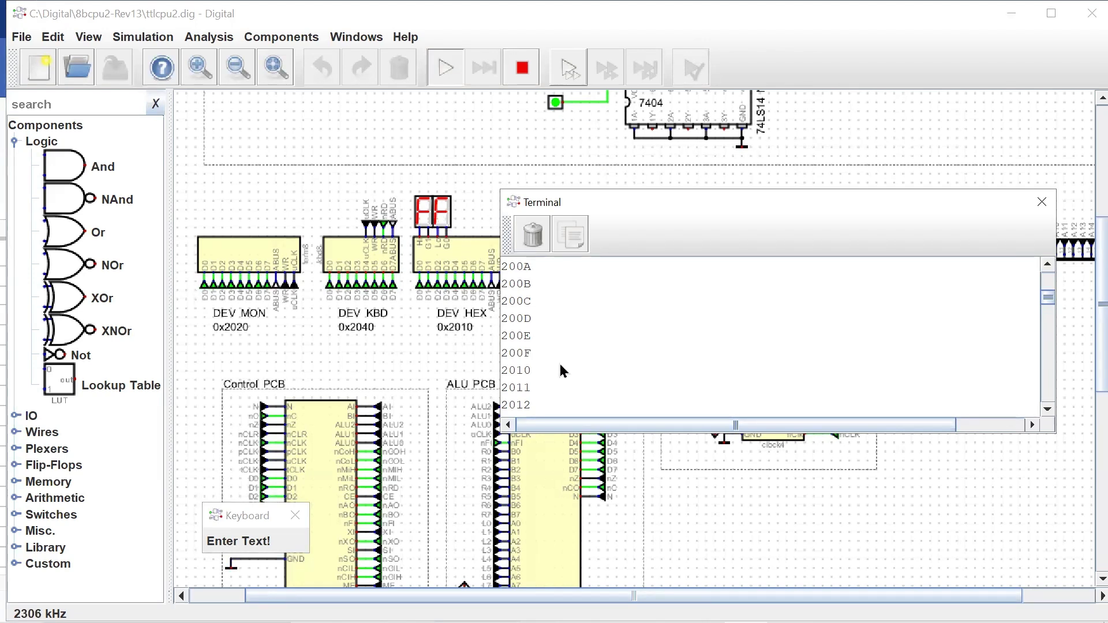
pyautogui.scroll(-2, 563, 371)
pyautogui.scroll(-1, 563, 370)
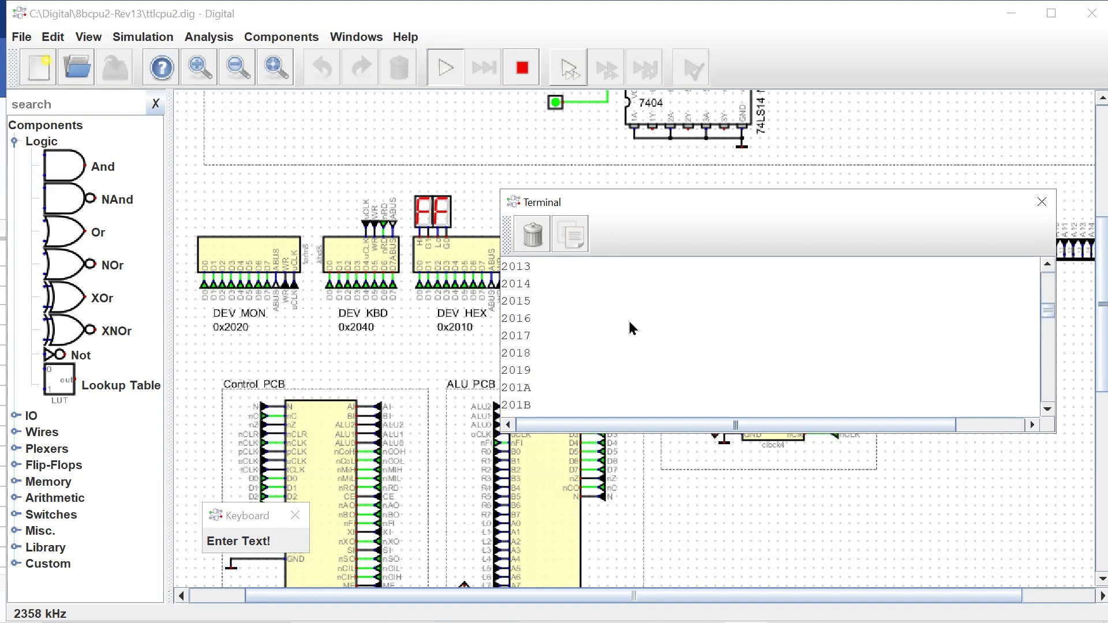
pyautogui.scroll(-3, 633, 328)
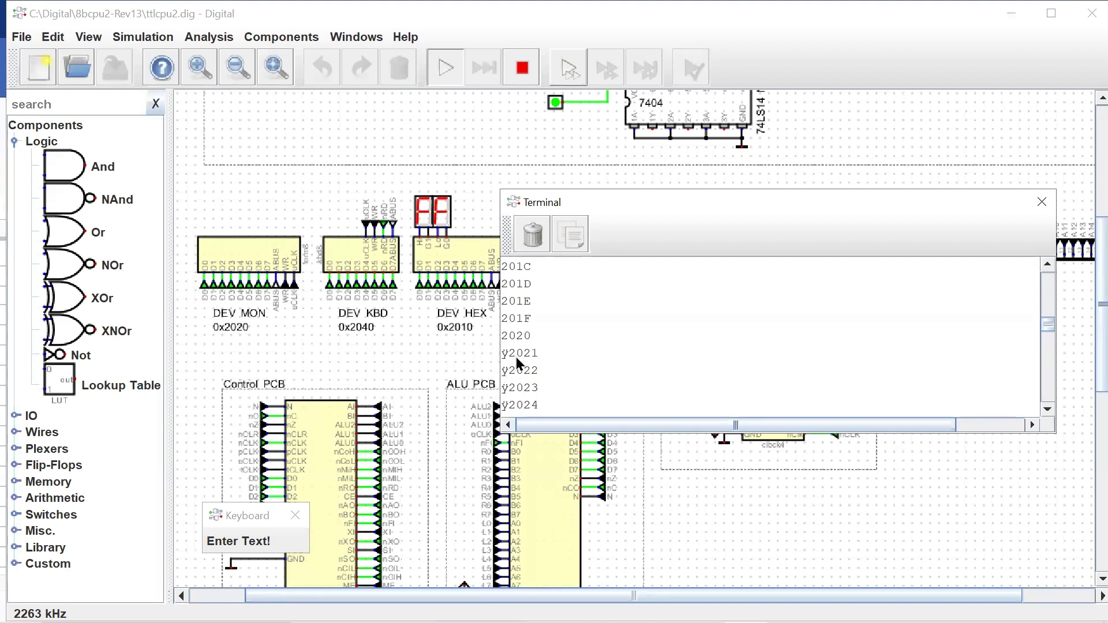
pyautogui.scroll(-1, 629, 378)
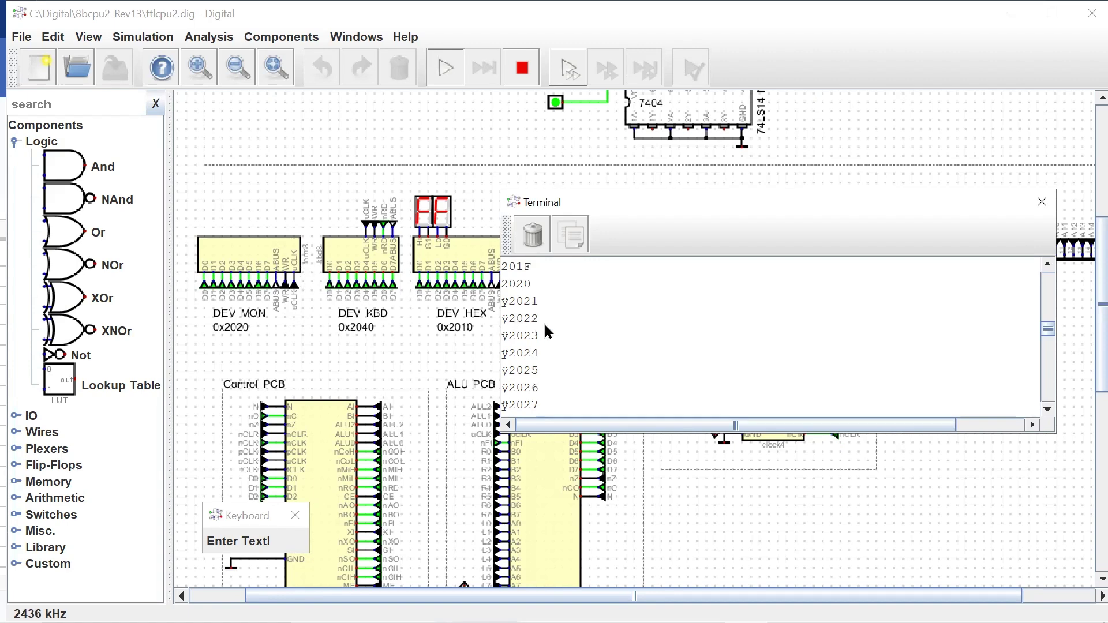
pyautogui.scroll(-3, 548, 331)
pyautogui.scroll(-6, 548, 330)
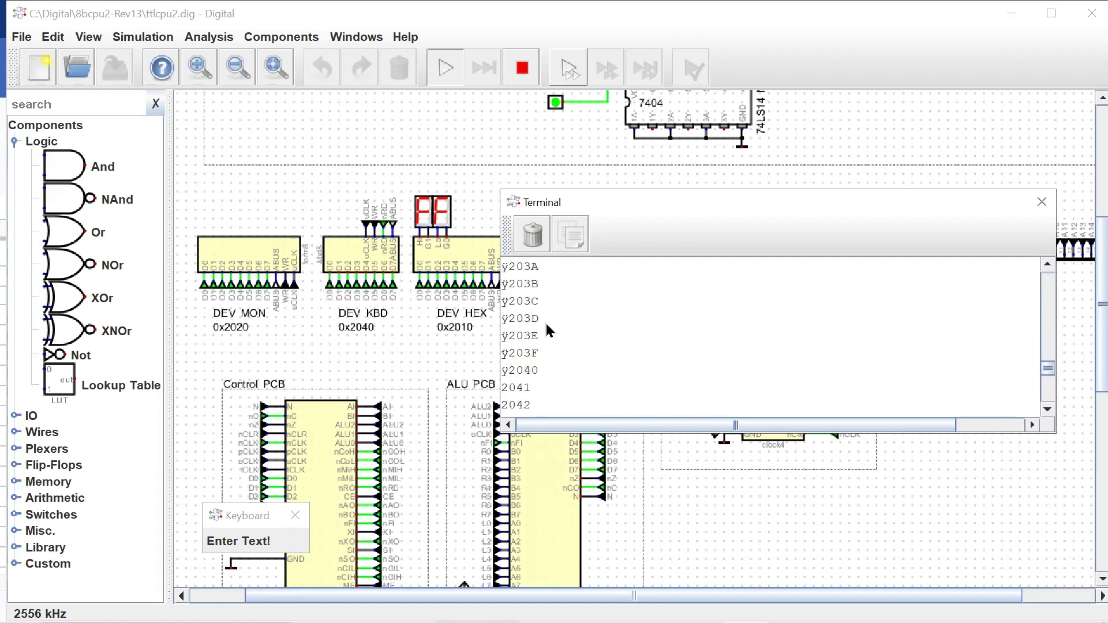
pyautogui.scroll(-1, 549, 330)
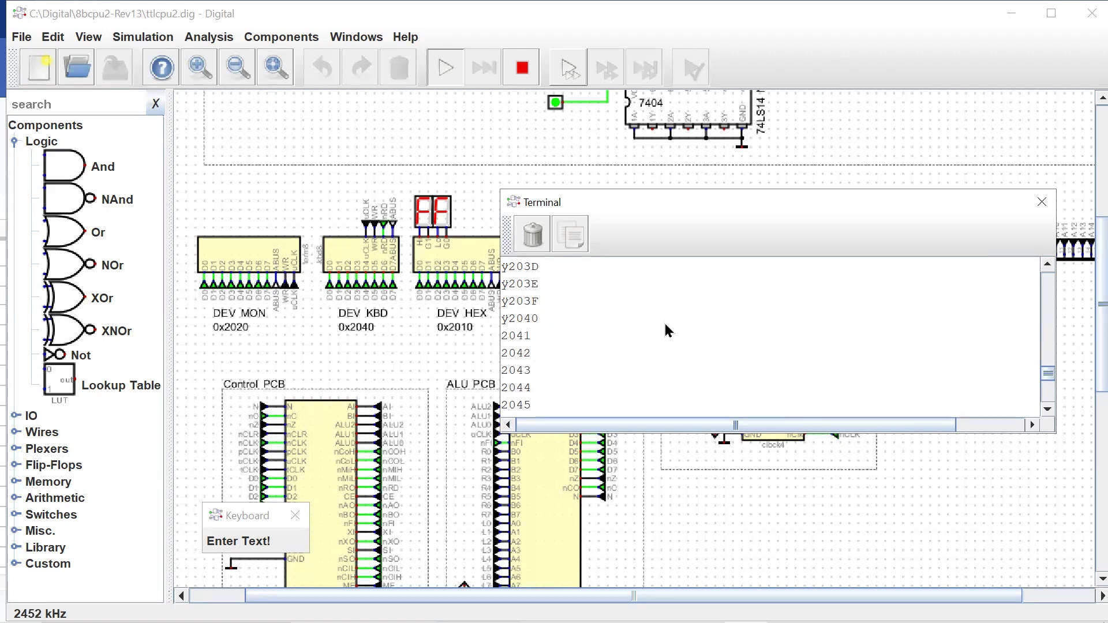
# Recheck the Terminal listing around the 2020 and 2040 device addresses and return to its beginning.
pyautogui.scroll(5, 578, 335)
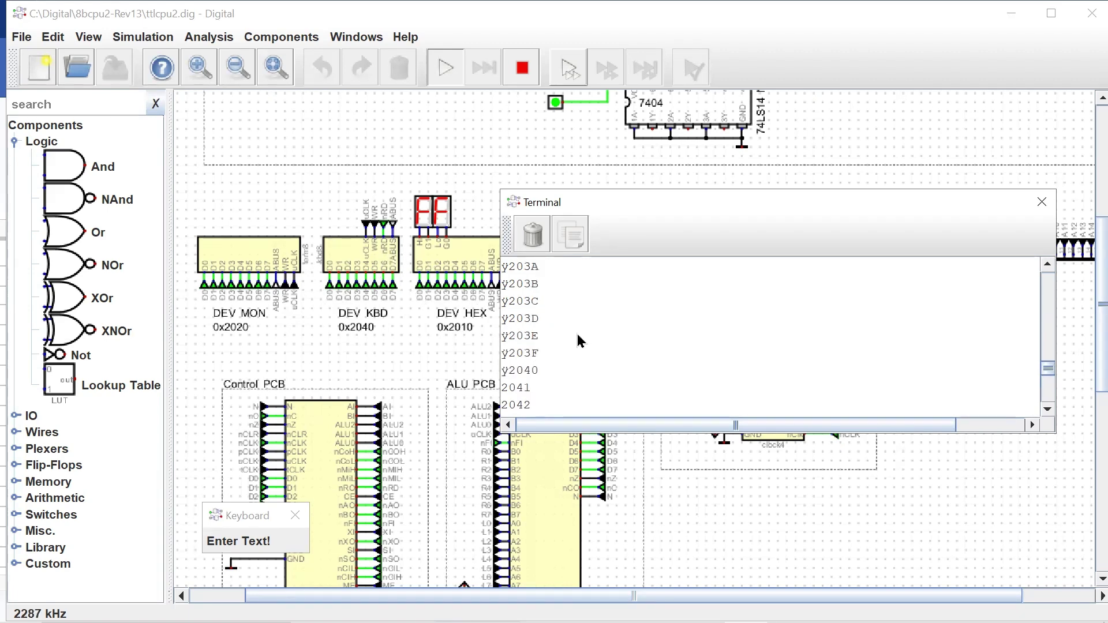
pyautogui.scroll(3, 578, 335)
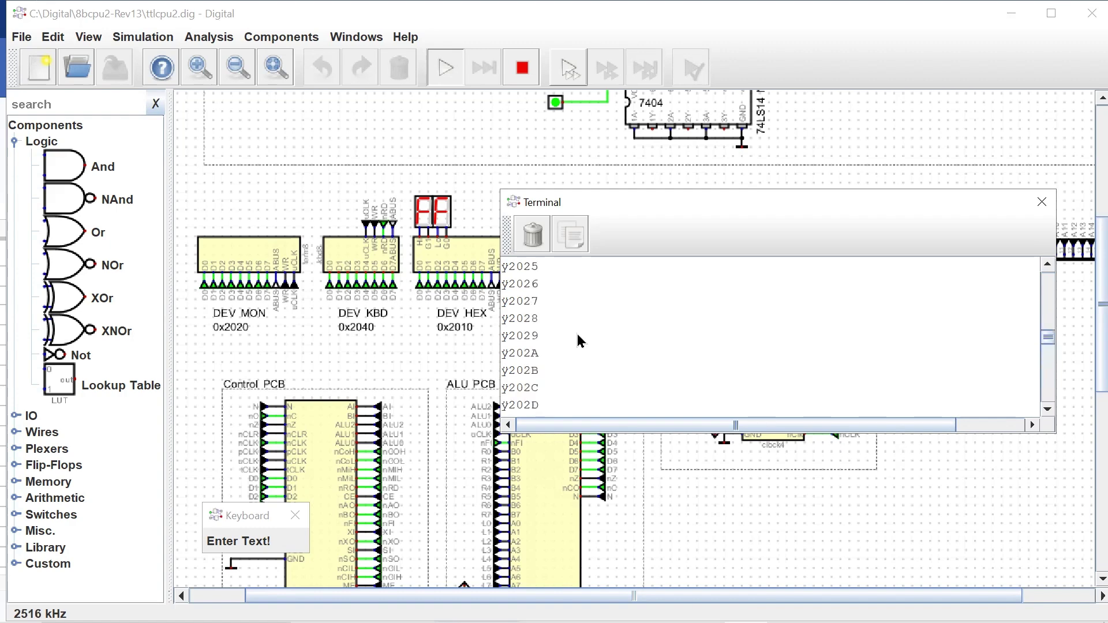
pyautogui.scroll(5, 577, 335)
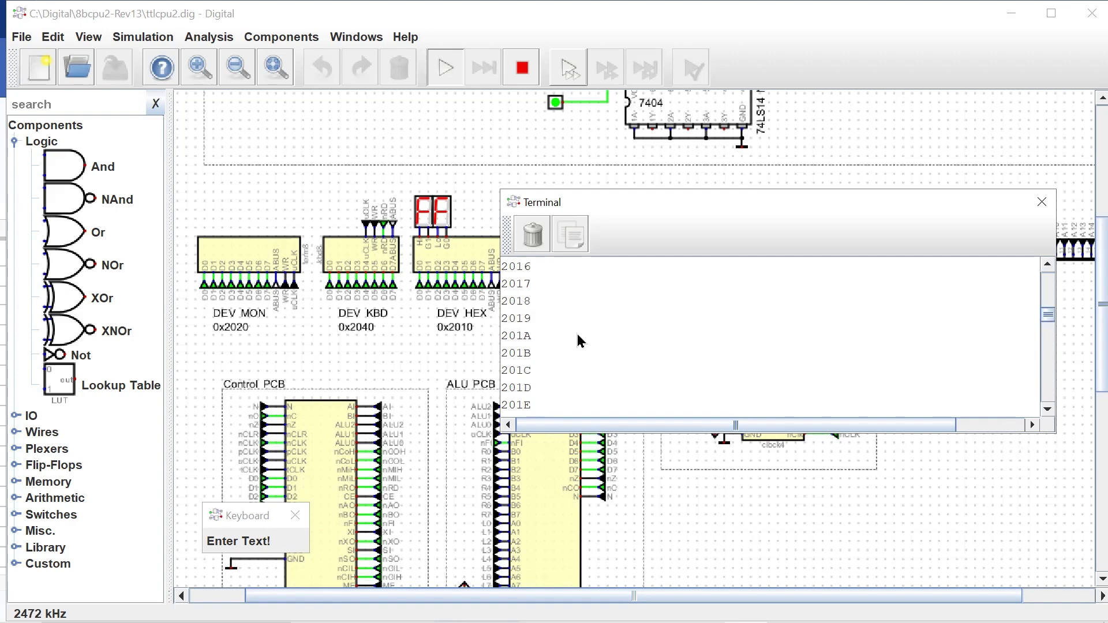
pyautogui.scroll(-1, 577, 333)
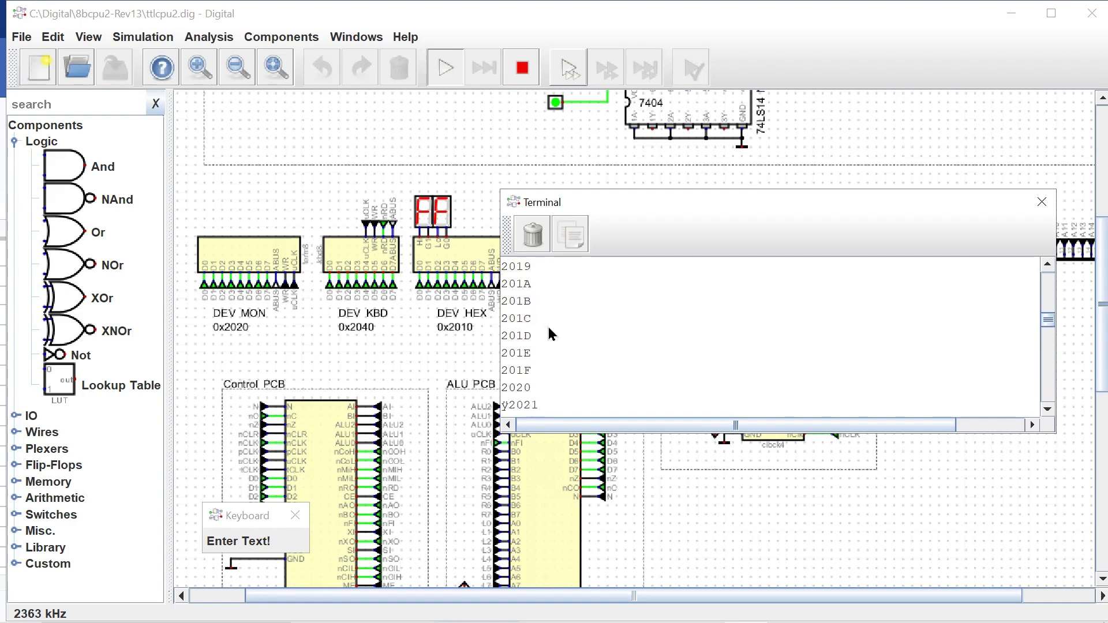
pyautogui.scroll(-1, 577, 343)
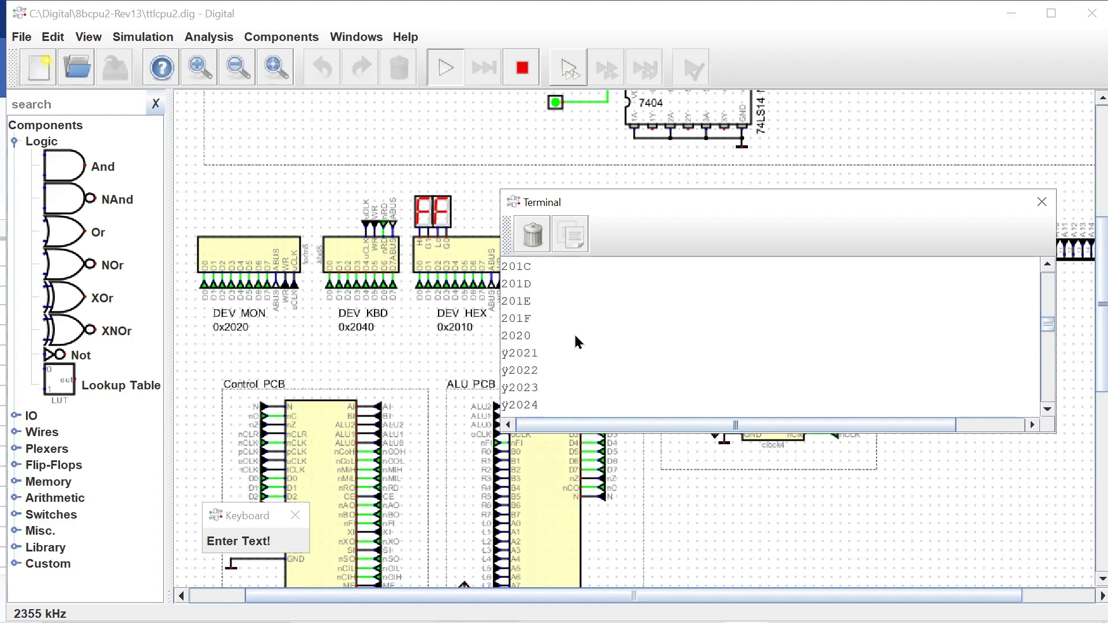
pyautogui.scroll(-1, 558, 358)
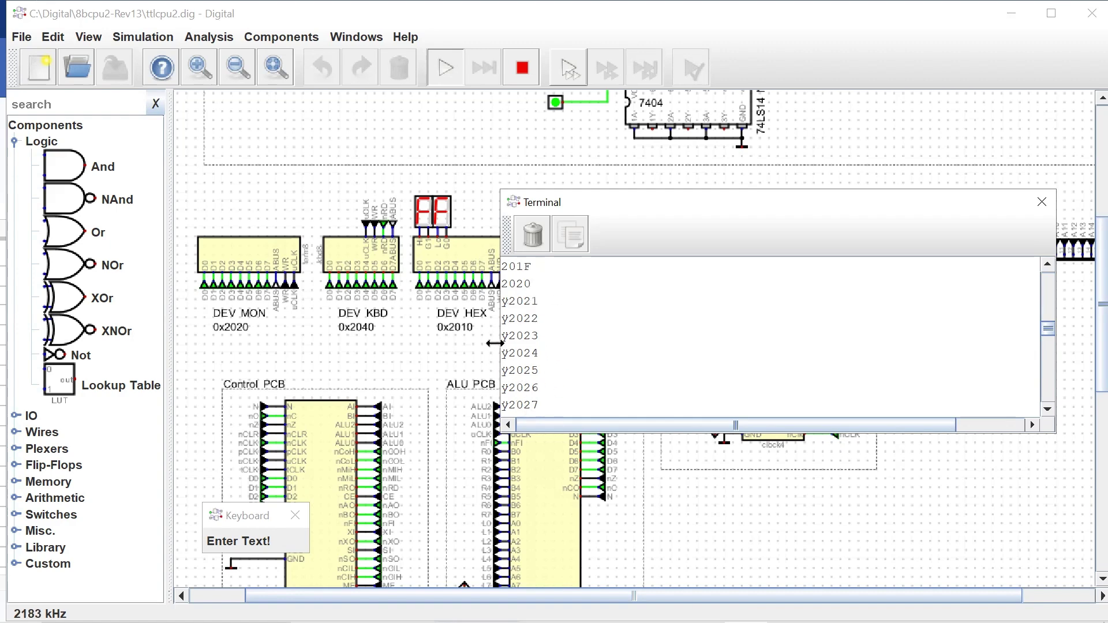
pyautogui.scroll(-3, 663, 339)
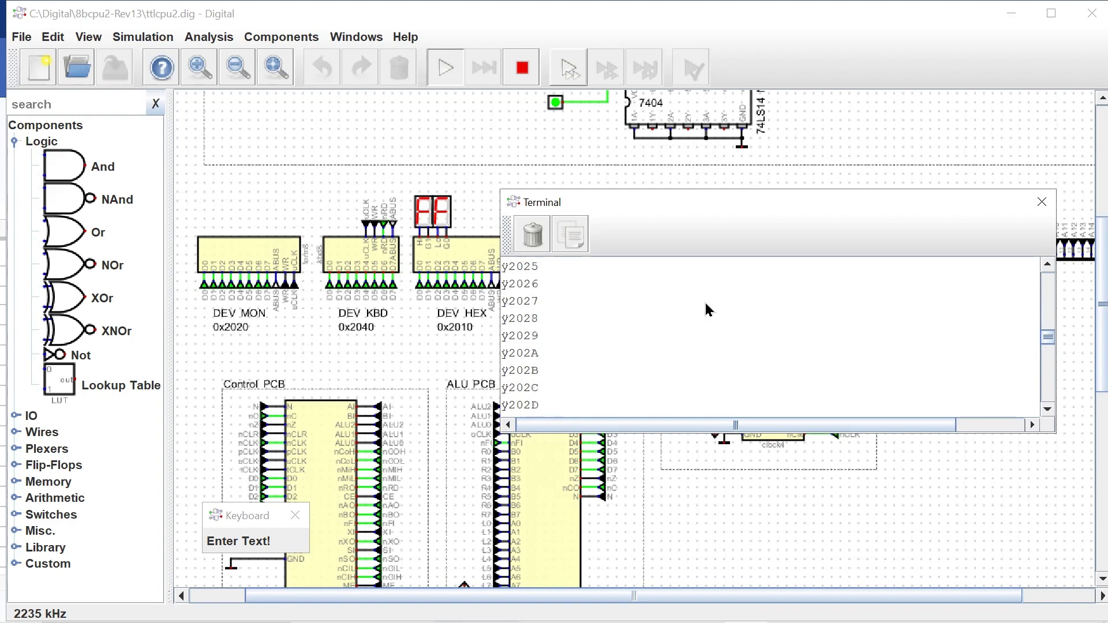
pyautogui.scroll(-10, 705, 302)
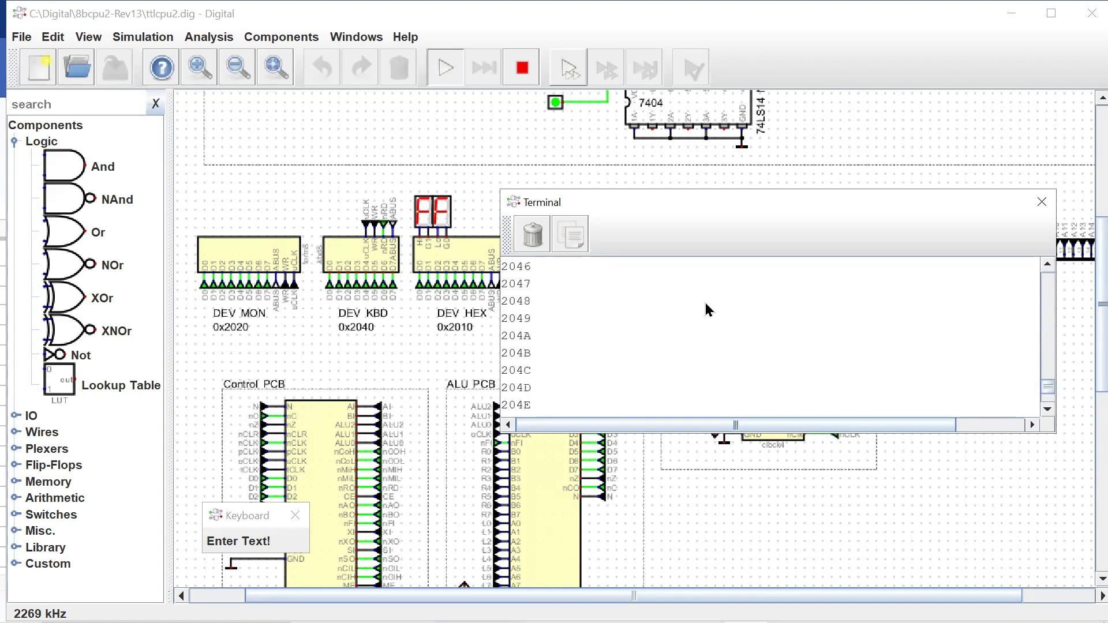
pyautogui.scroll(8, 706, 302)
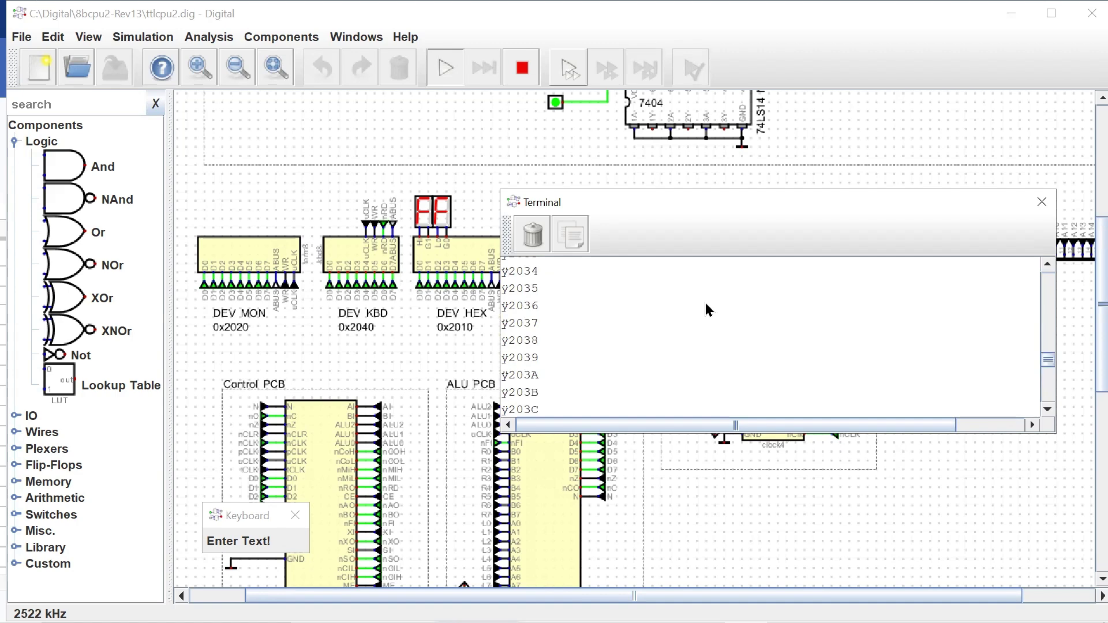
pyautogui.moveTo(1054, 361); pyautogui.dragTo(1051, 280)
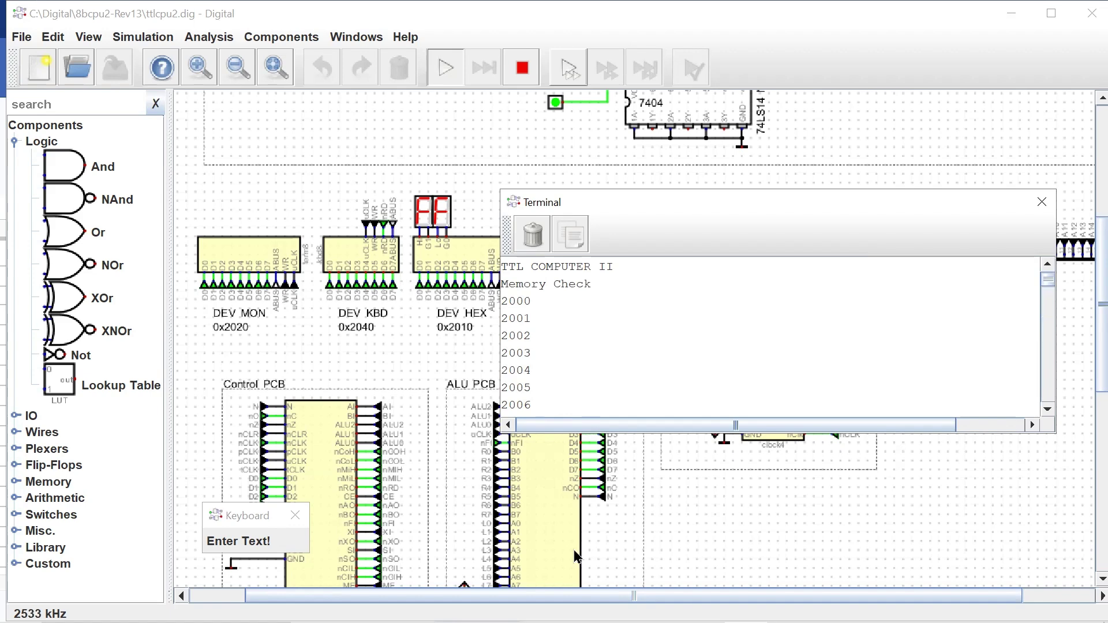
# Switch back to the Devices sheet of the TTL Computer 2 spreadsheet in Firefox.
pyautogui.moveTo(571, 606)
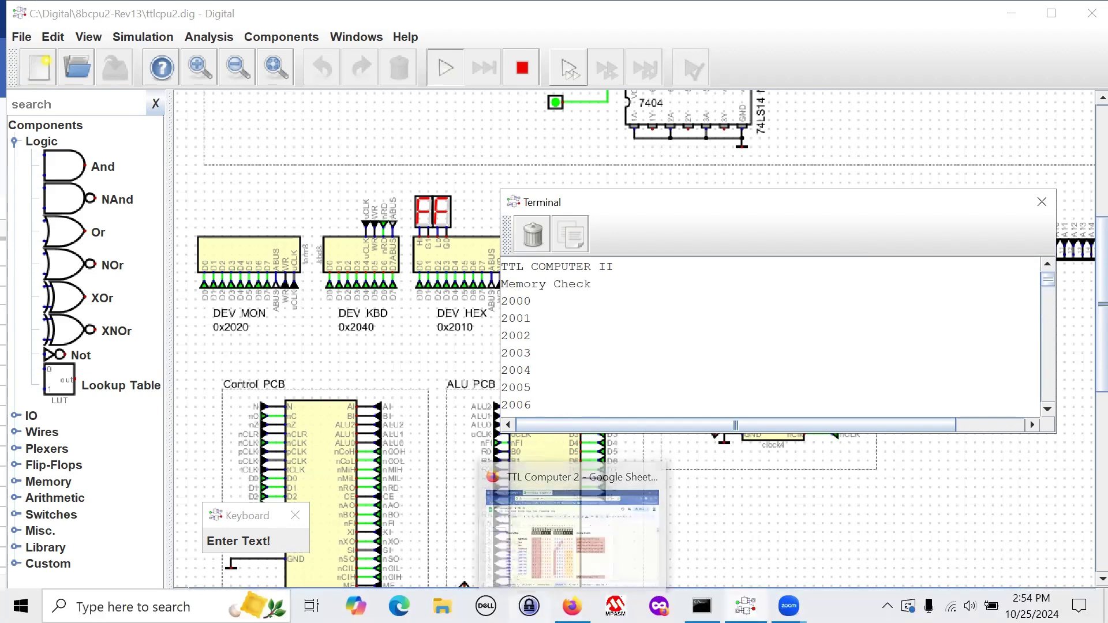
pyautogui.click(571, 531)
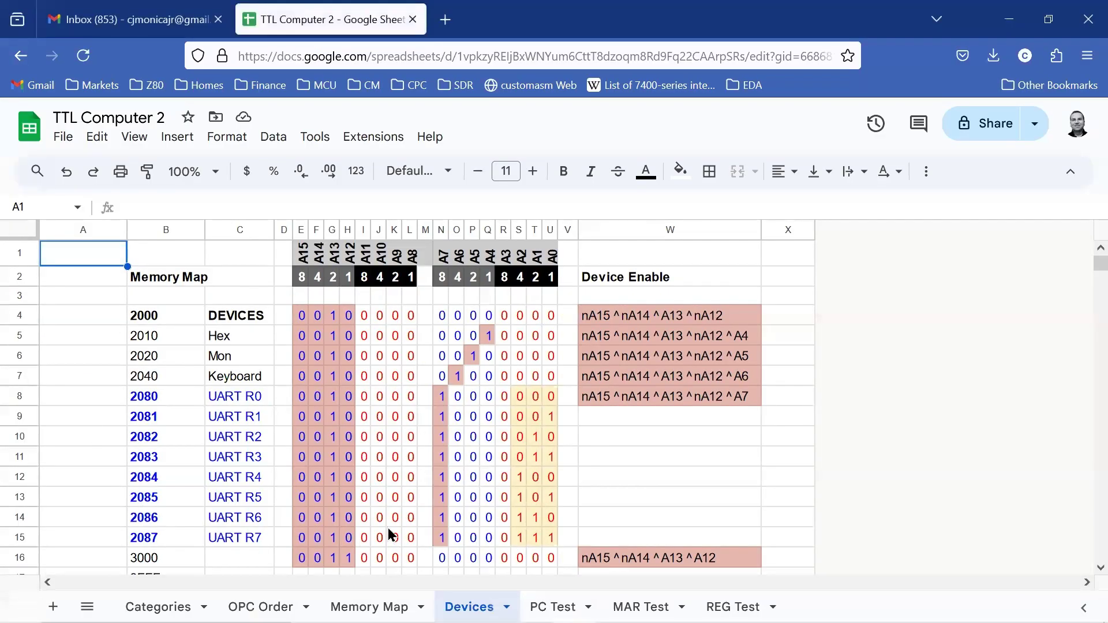